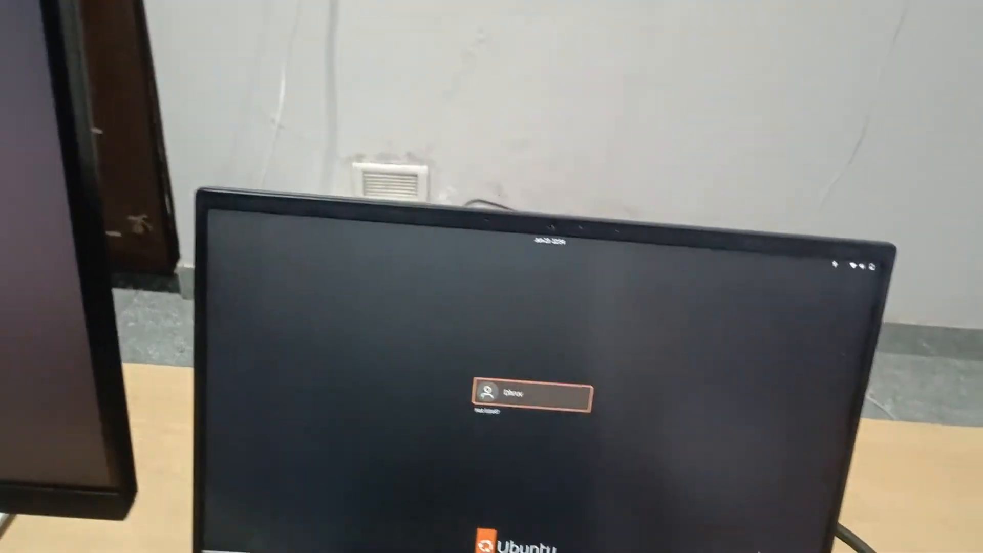
Log into Ubuntu 24.04 so the desktop shows on both the laptop and external monitor.
{"action": "key", "text": "Return"}
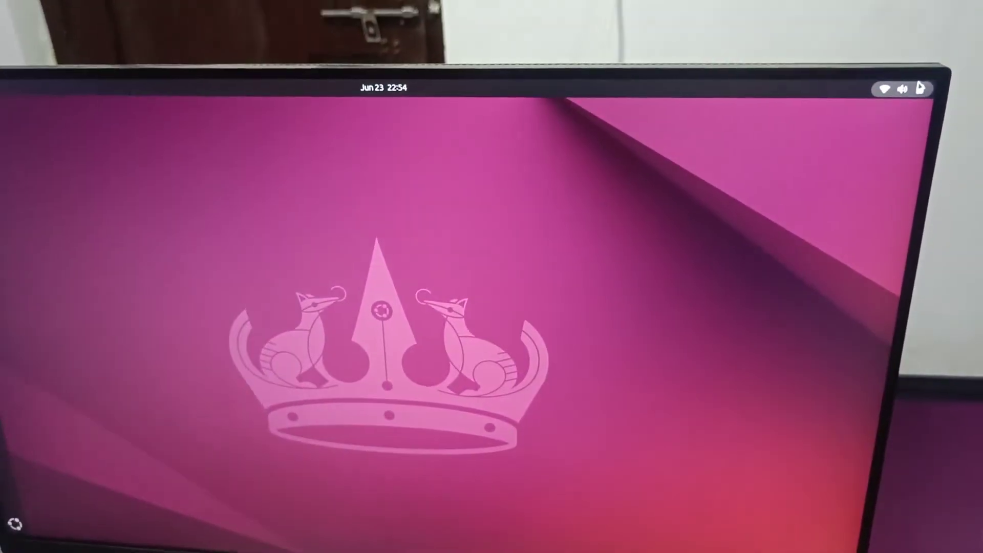
{"action": "left_click", "coordinate": [921, 89]}
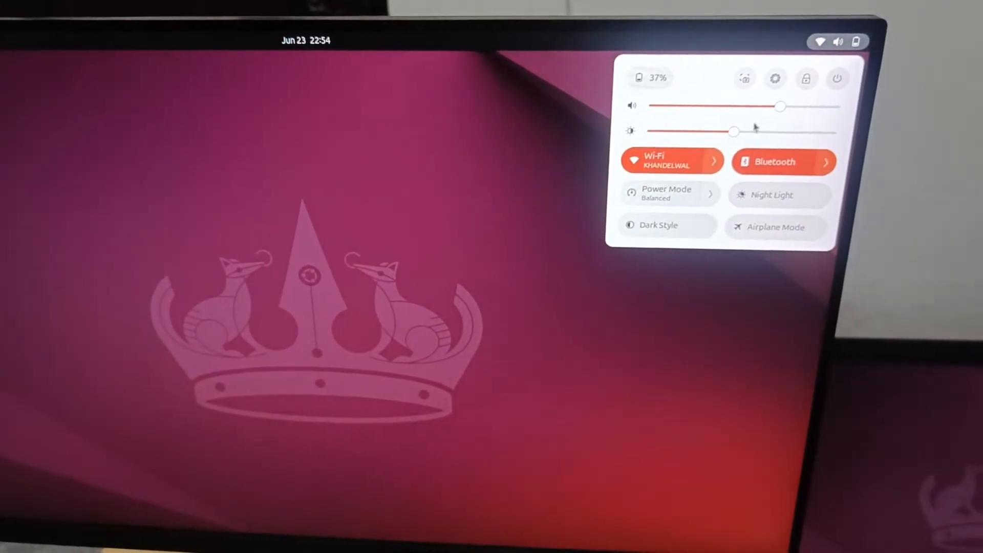
In Settings > Displays, switch Multiple Displays from Join to Mirror at 1920×1080, 100% scale.
{"action": "left_click", "coordinate": [772, 73]}
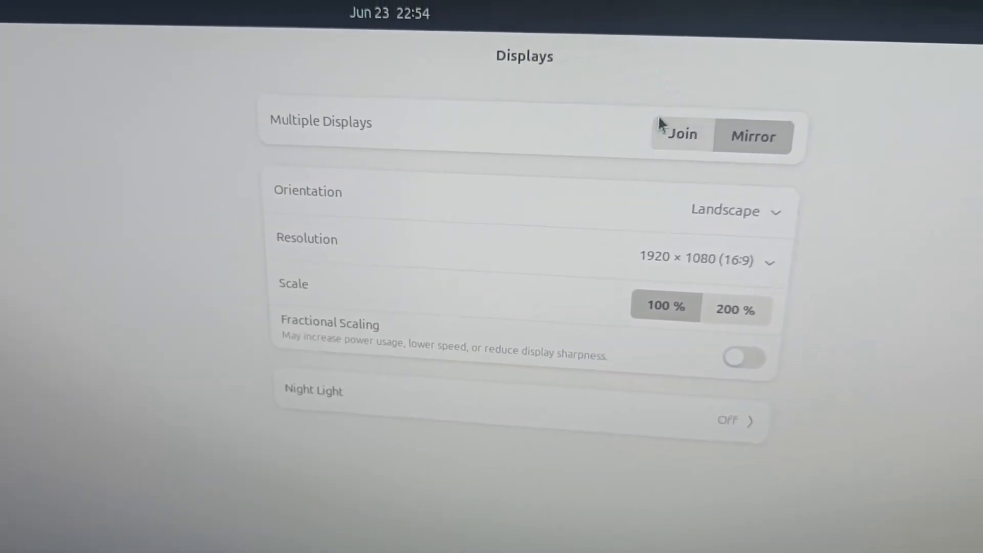
{"action": "left_click", "coordinate": [643, 146]}
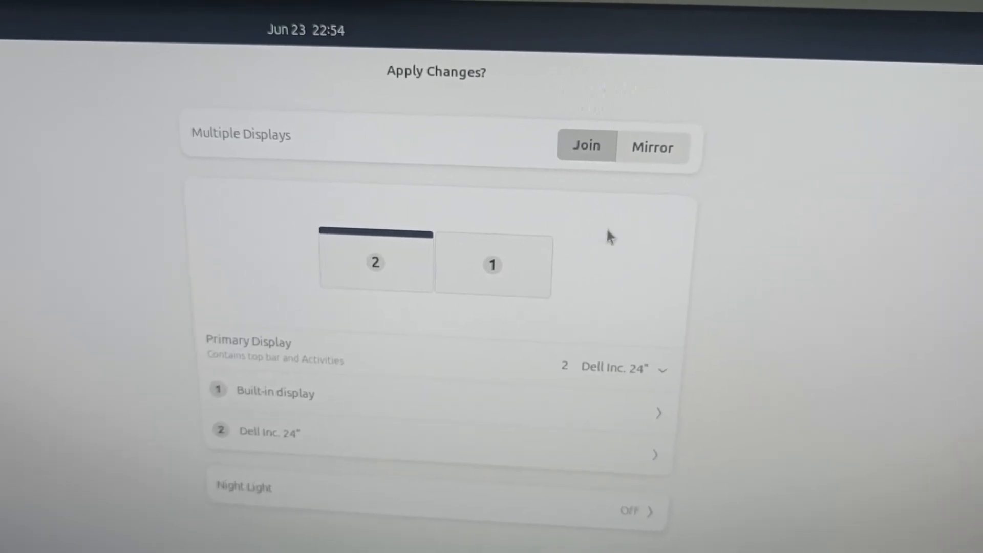
{"action": "left_click", "coordinate": [616, 150]}
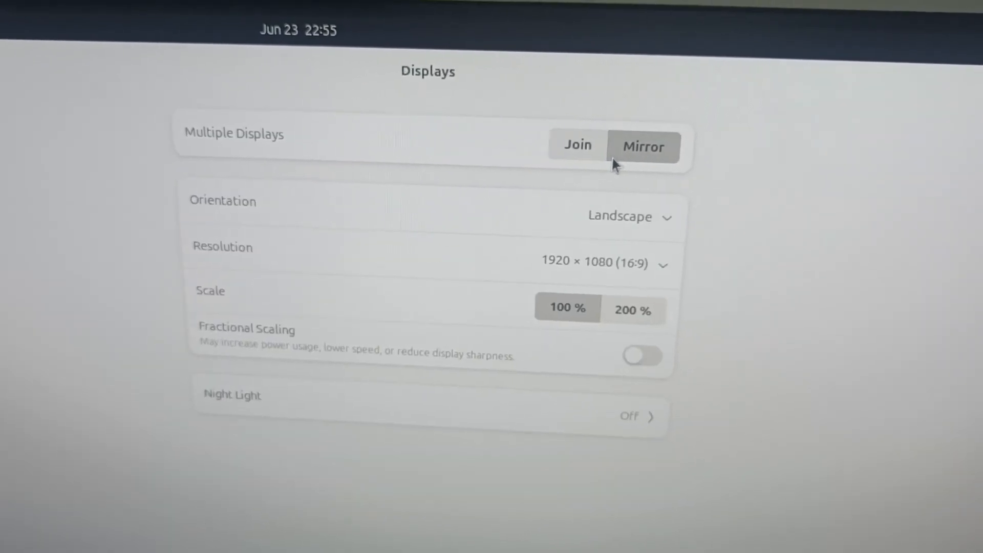